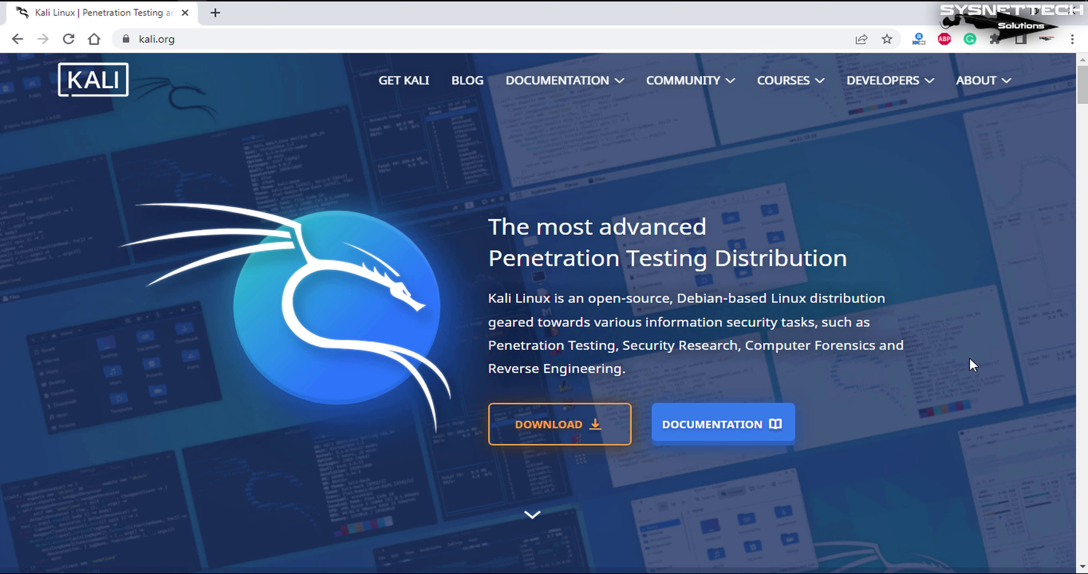
# Download the 64-bit Kali Linux 2022.1 Installer image for bare metal from kali.org
pyautogui.click(556, 440)
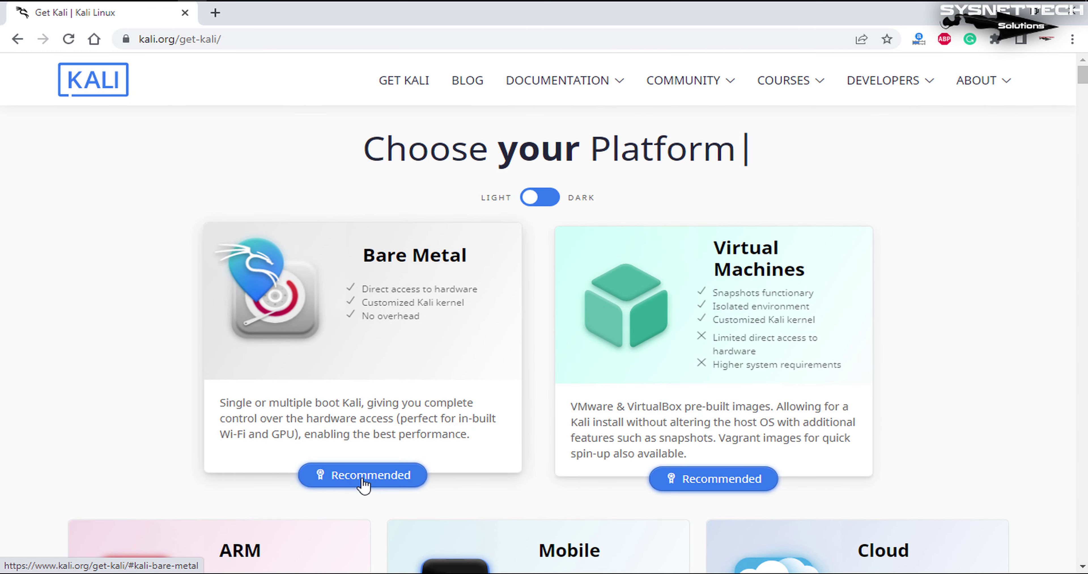
pyautogui.click(361, 489)
pyautogui.scroll(-7, 362, 485)
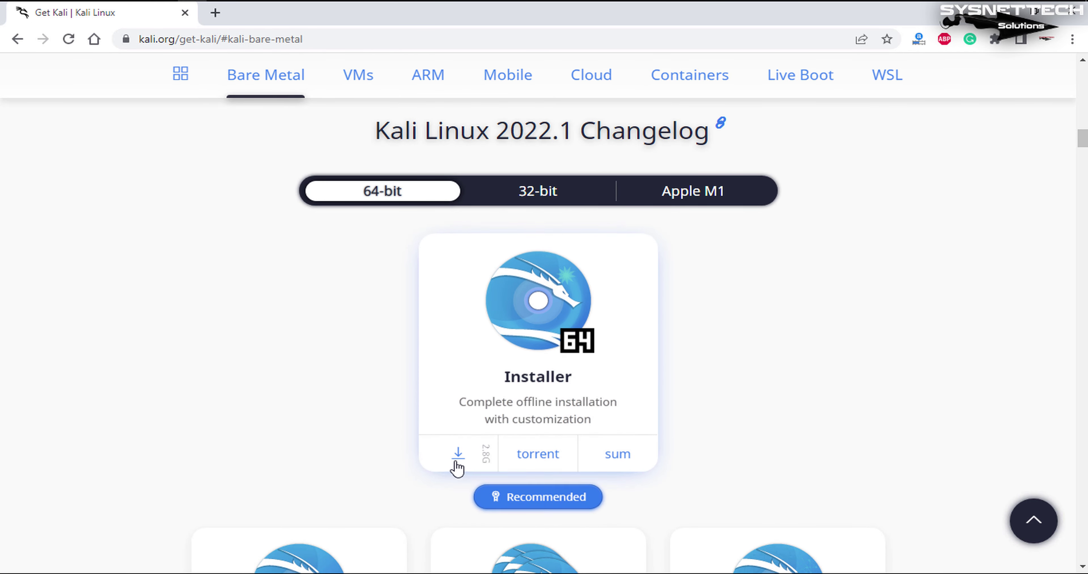
pyautogui.click(458, 454)
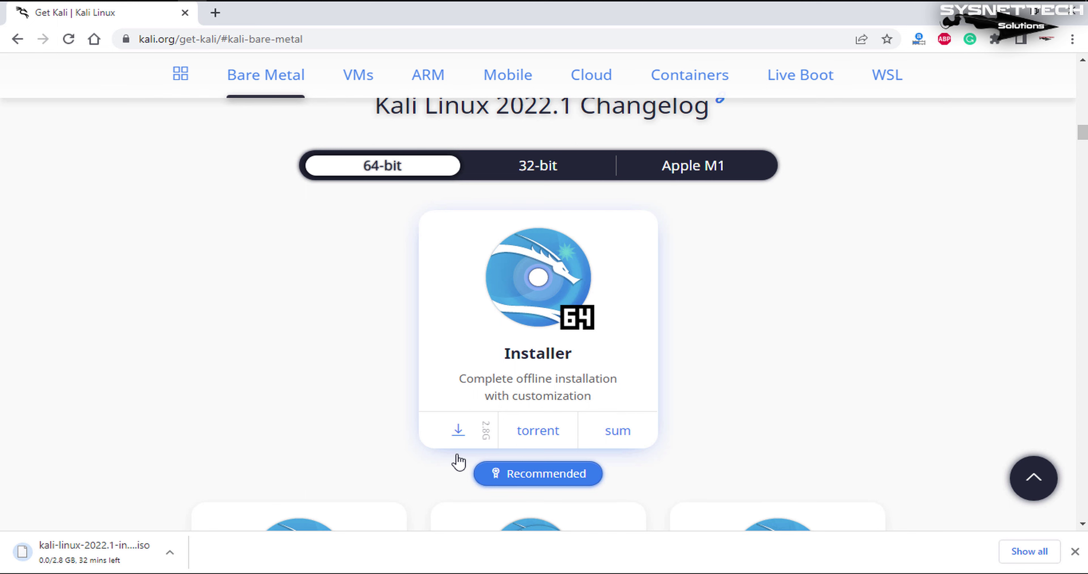
pyautogui.scroll(1, 458, 462)
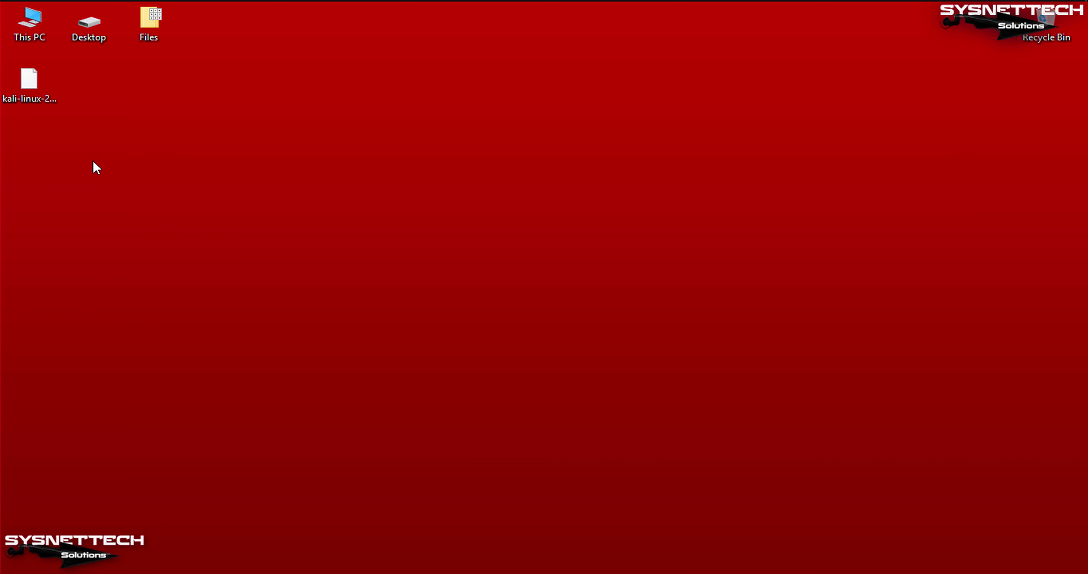
pyautogui.click(54, 101)
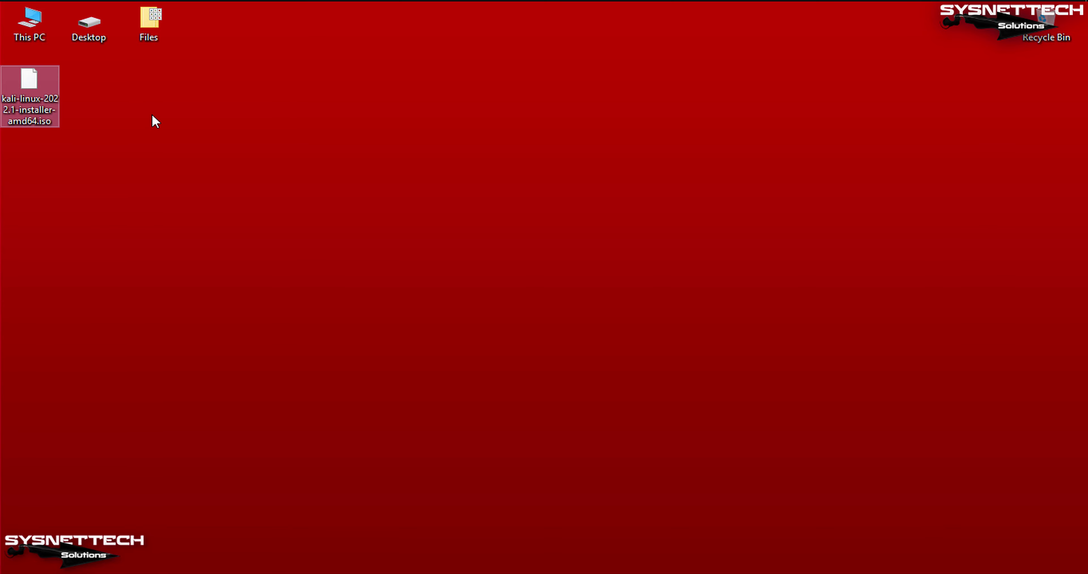
pyautogui.click(176, 120)
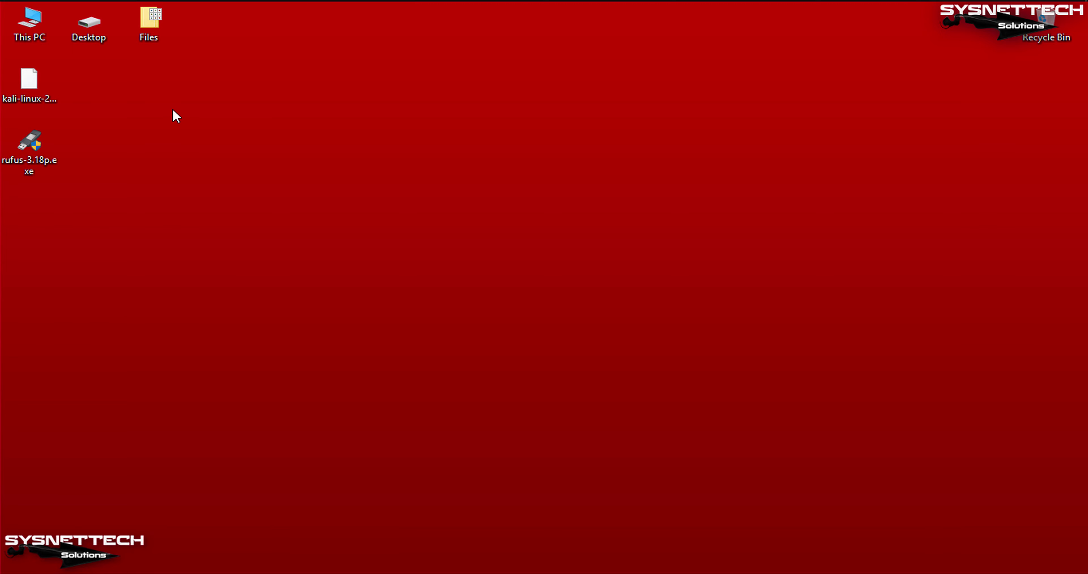
# Run rufus-3.18p.exe from the desktop as administrator and approve the security warning
pyautogui.click(46, 154)
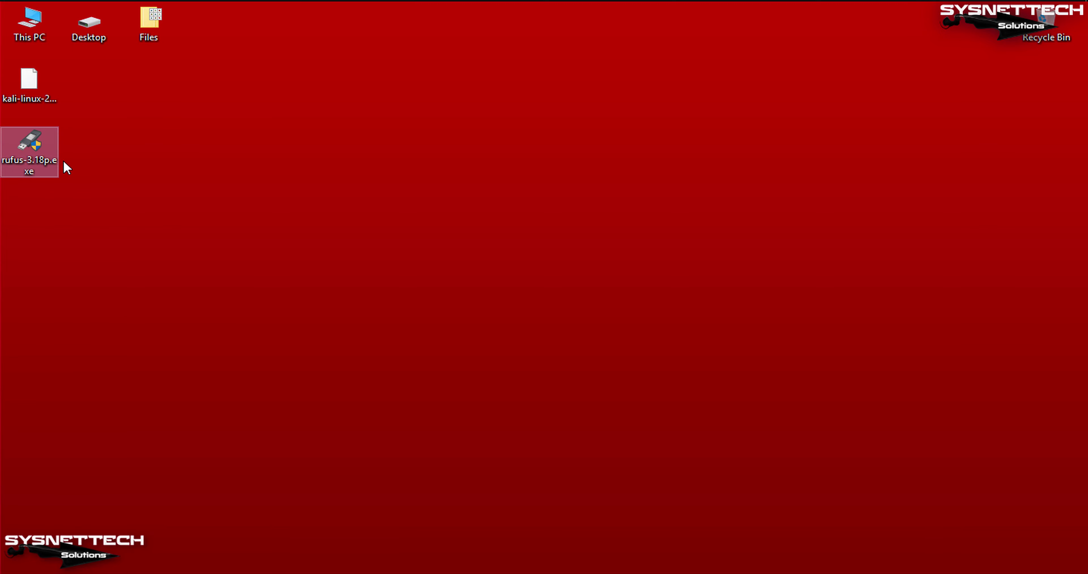
pyautogui.rightClick(54, 155)
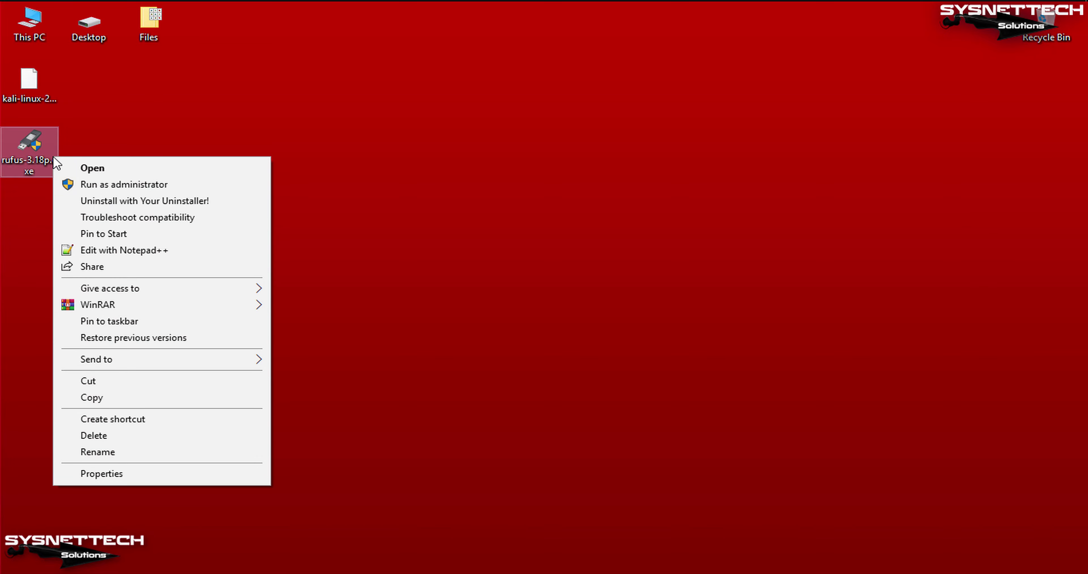
pyautogui.click(160, 185)
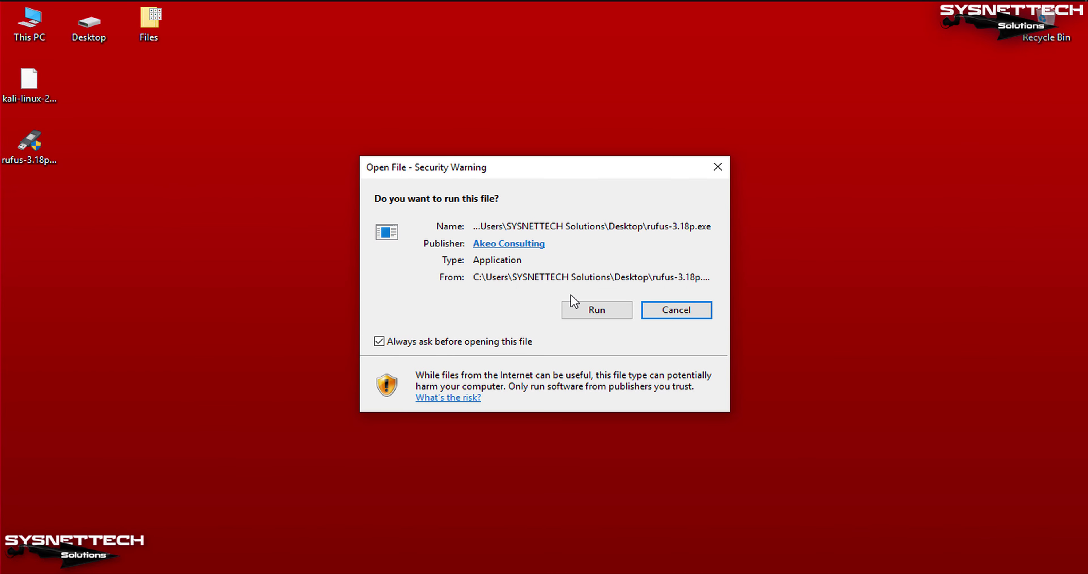
pyautogui.click(605, 313)
pyautogui.click(694, 293)
pyautogui.moveTo(582, 59); pyautogui.dragTo(536, 49)
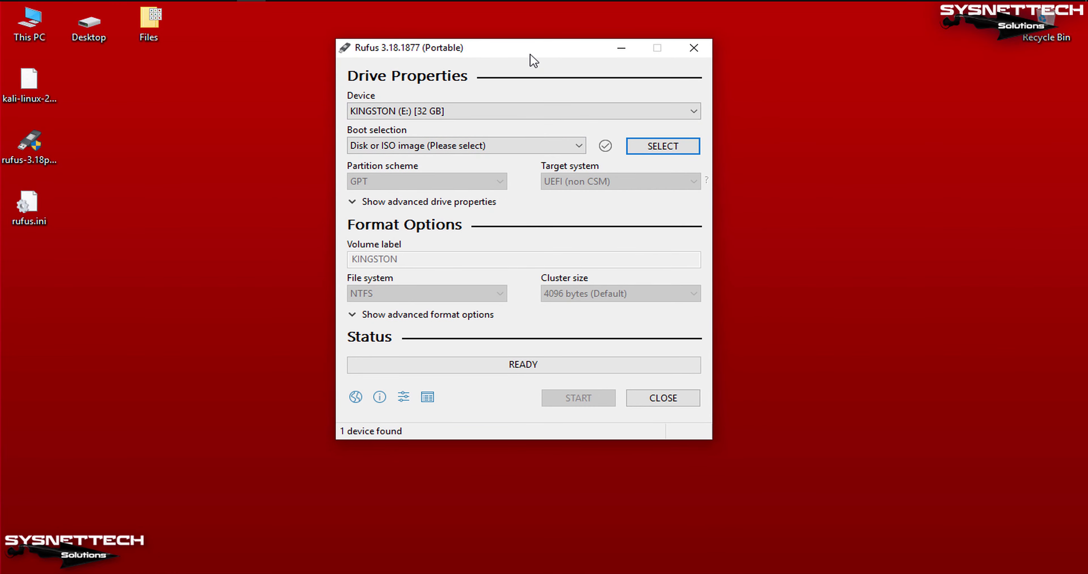
# Check the KINGSTON (E:) USB drive in This PC and close the file window
pyautogui.doubleClick(29, 23)
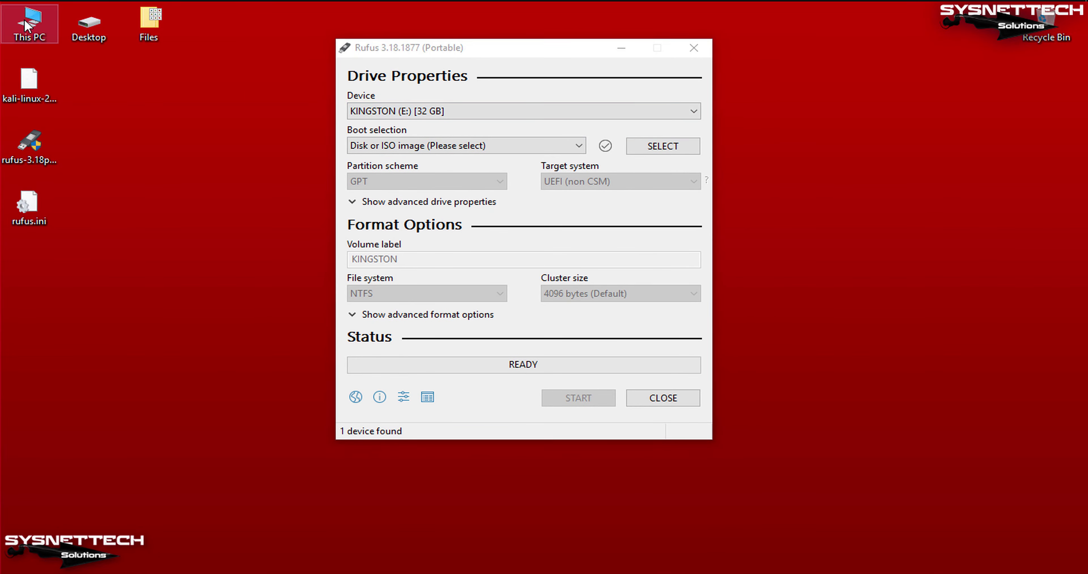
pyautogui.click(507, 217)
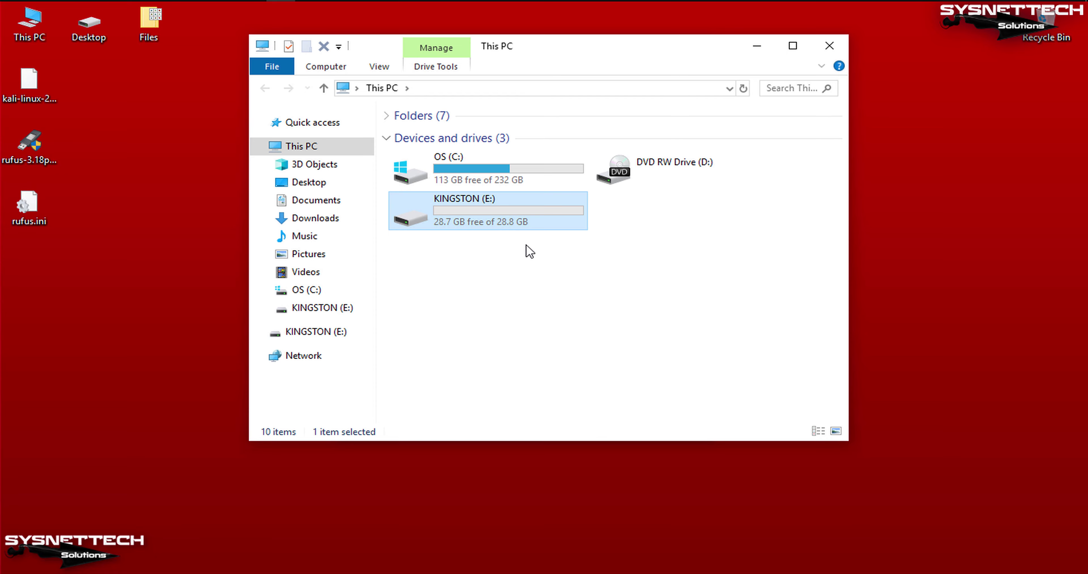
pyautogui.hotkey('alt', 'F4')
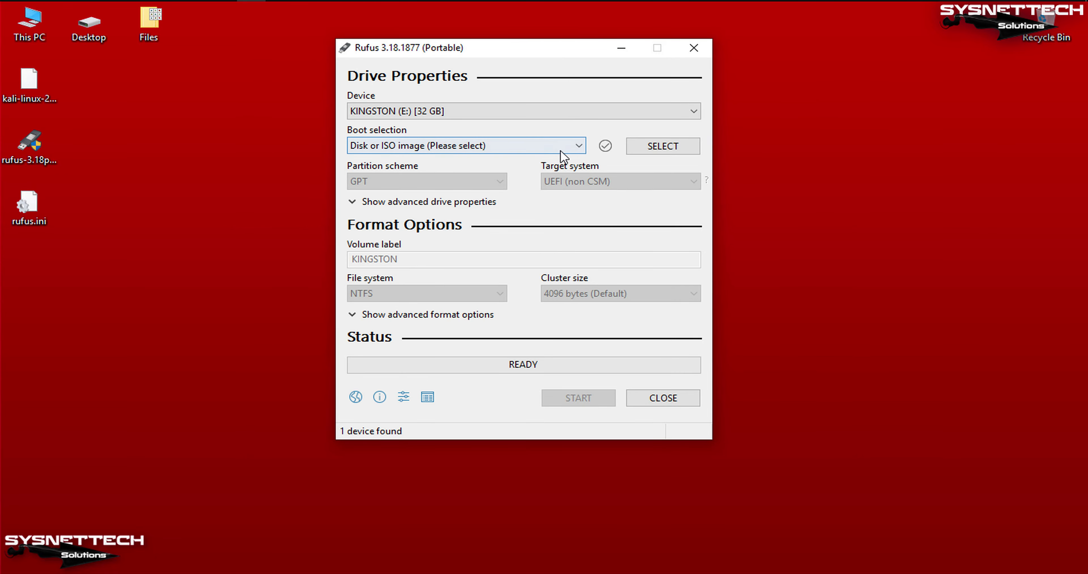
# Load kali-linux-2022.1-installer-amd64.iso from the Desktop folder as the boot image for the USB drive
pyautogui.click(665, 146)
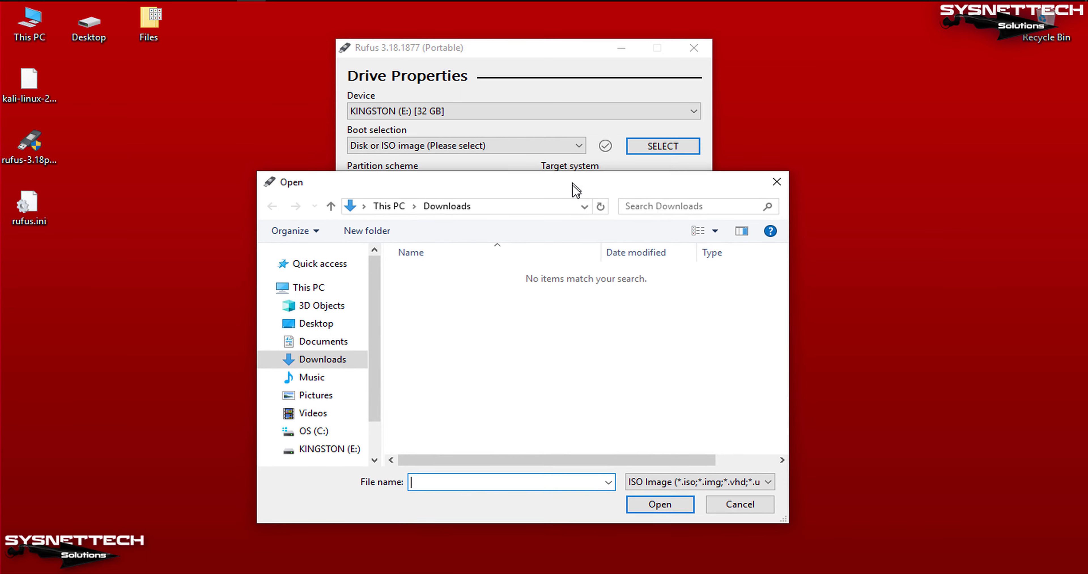
pyautogui.click(313, 331)
pyautogui.click(485, 294)
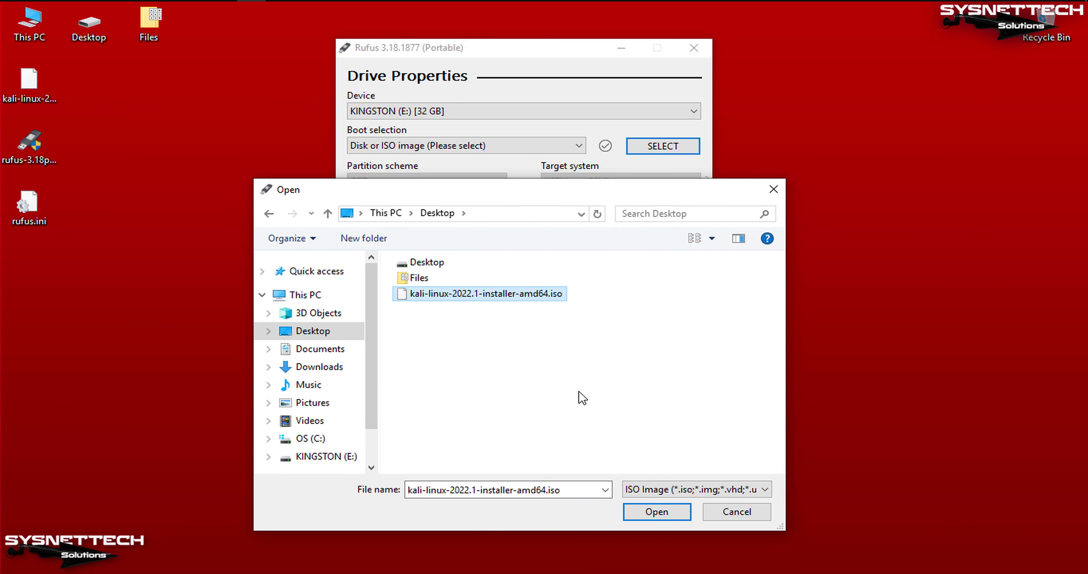
pyautogui.click(671, 514)
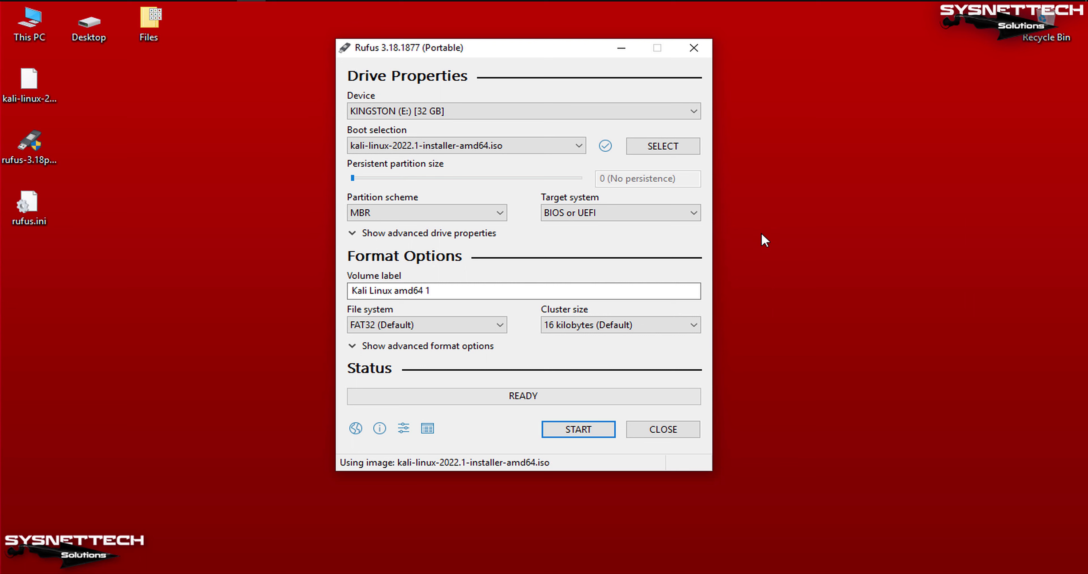
# Write the image to the KINGSTON drive in ISO Image mode, accepting the Syslinux file download and the erasure of all data
pyautogui.click(593, 433)
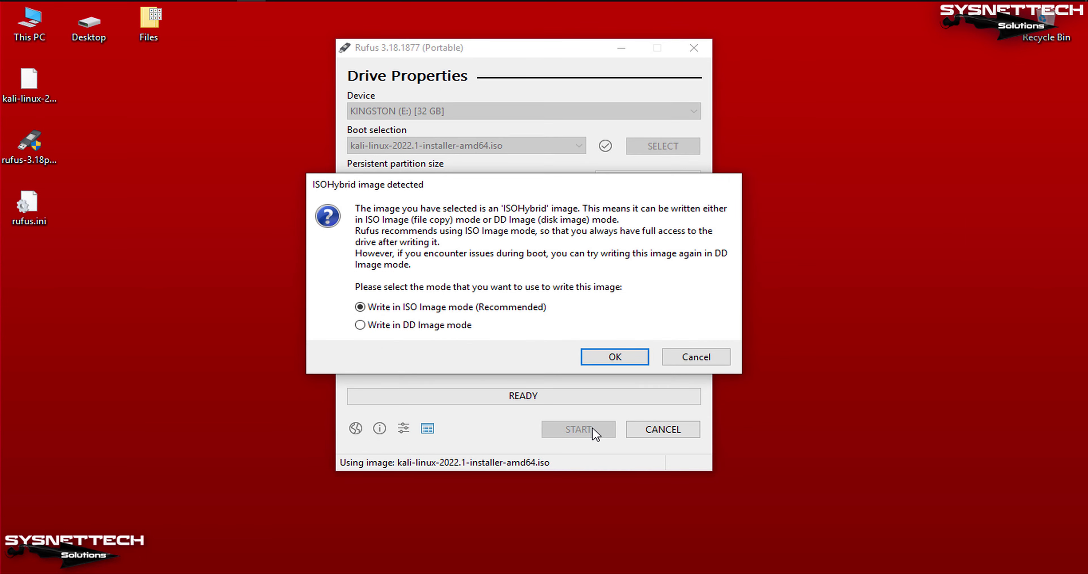
pyautogui.click(617, 358)
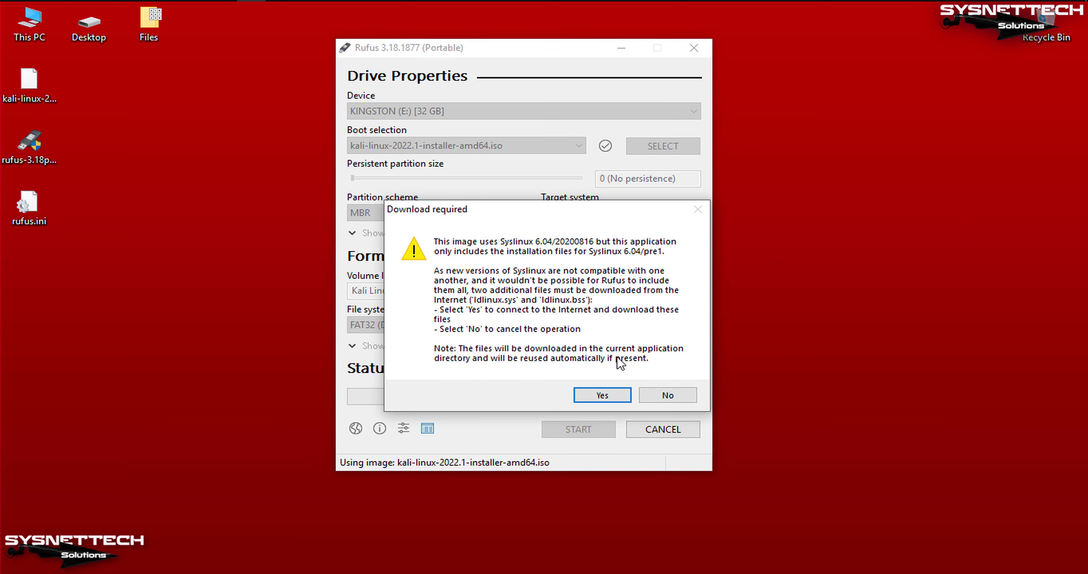
pyautogui.click(618, 403)
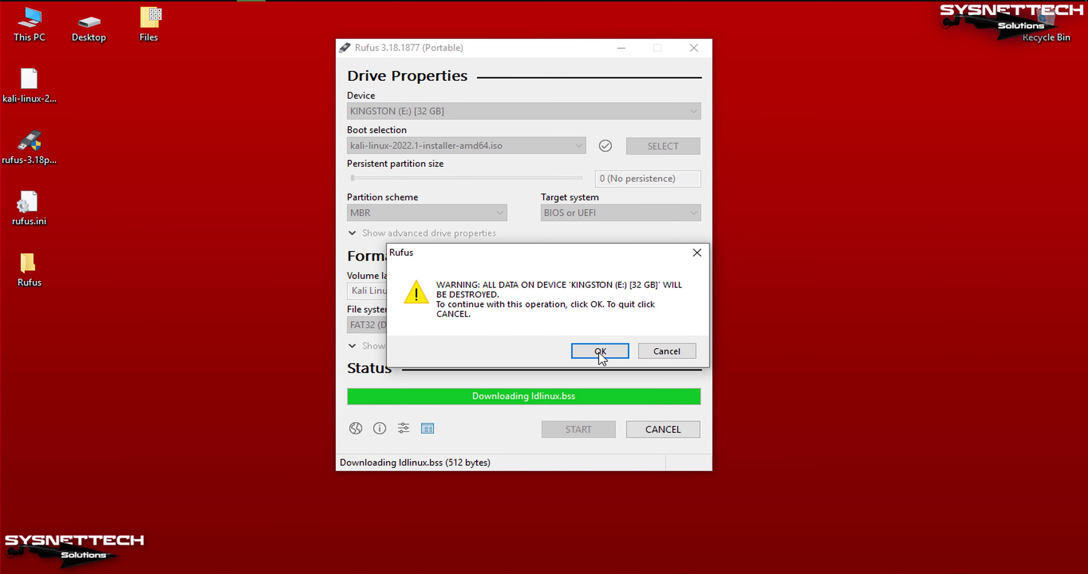
pyautogui.click(600, 350)
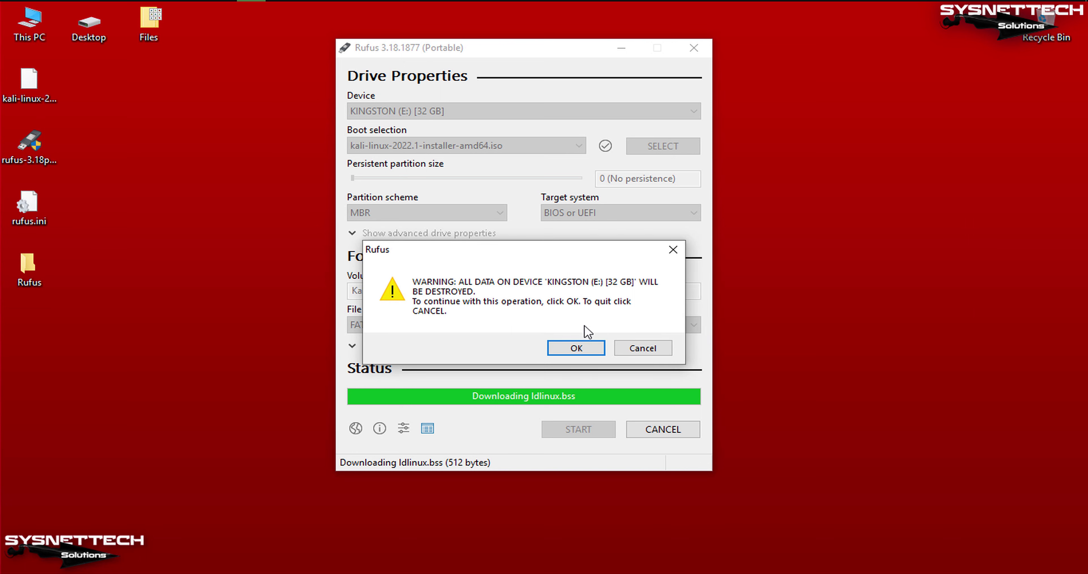
pyautogui.click(592, 354)
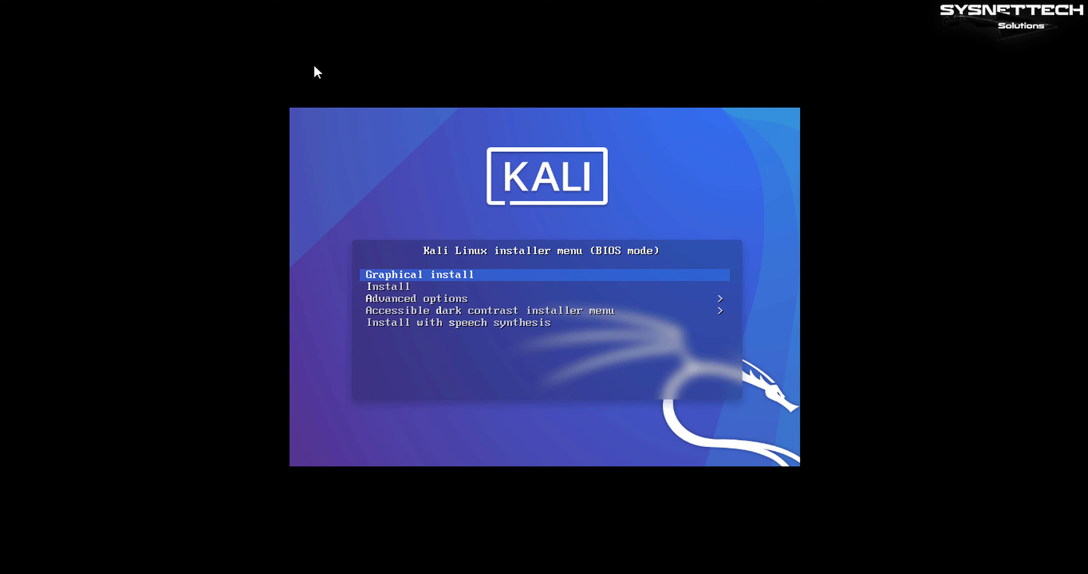
# Look through the Kali Linux installer boot options and start the Graphical install
pyautogui.press('Down')
pyautogui.press('Down')
pyautogui.press('Down')
pyautogui.press('Down')
pyautogui.press('Up')
pyautogui.press('Up')
pyautogui.press('Up')
pyautogui.press('Up')
pyautogui.press('Return')
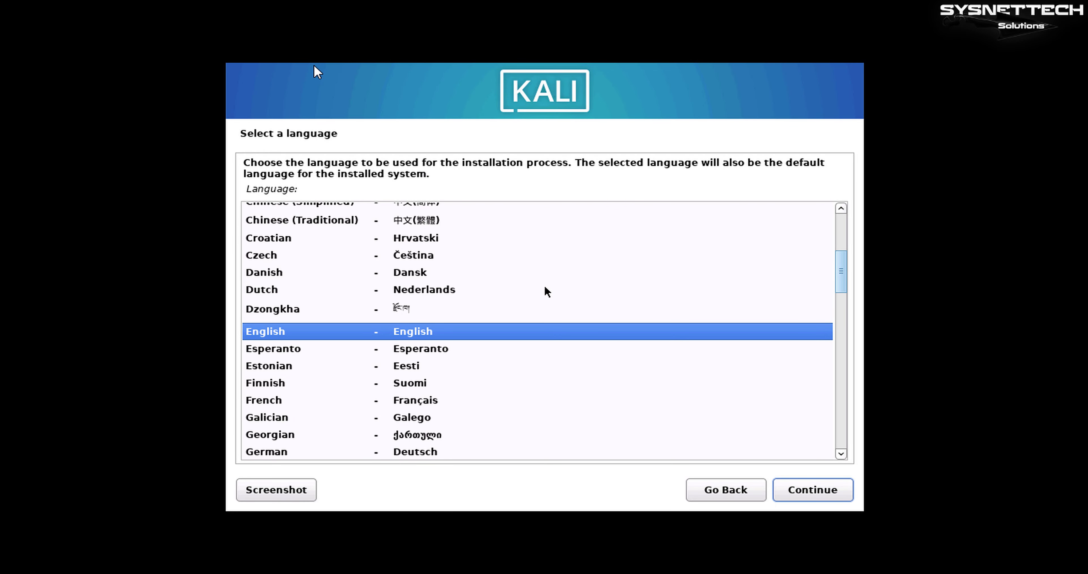
# Accept English as the language, United States as the location and American English as the keymap
pyautogui.click(823, 493)
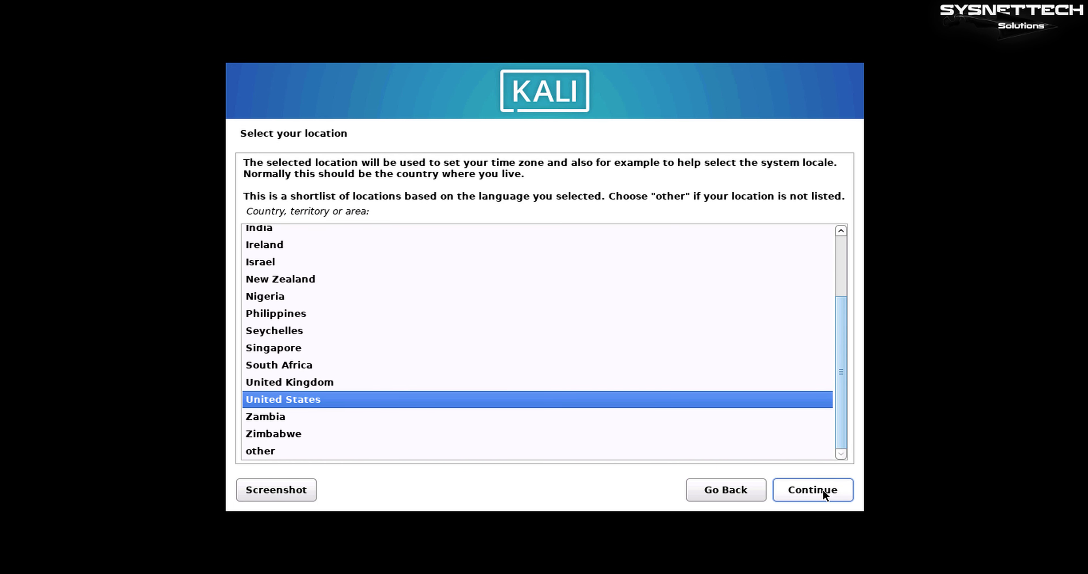
pyautogui.click(824, 494)
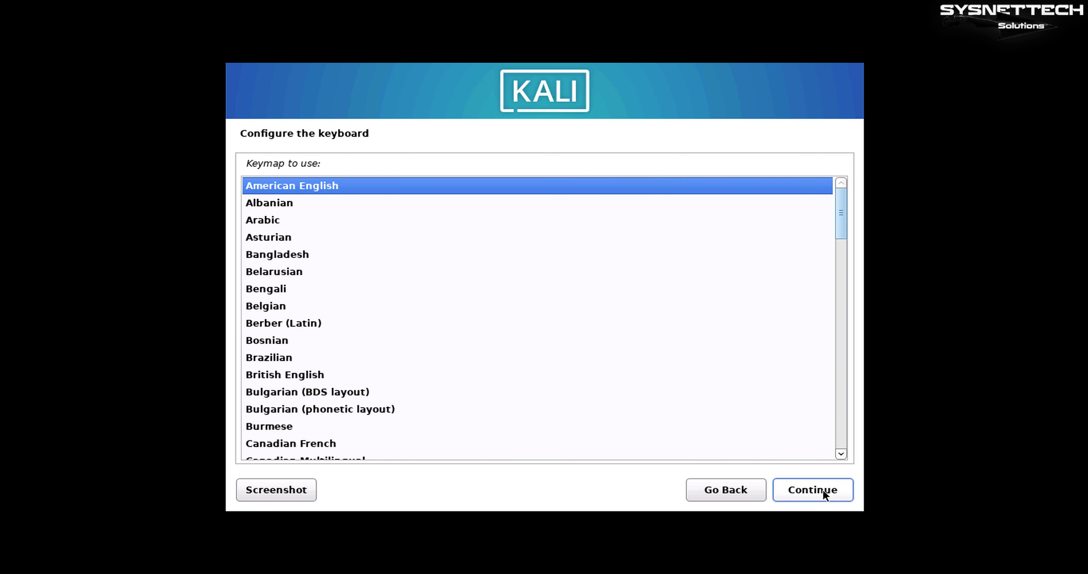
pyautogui.click(824, 494)
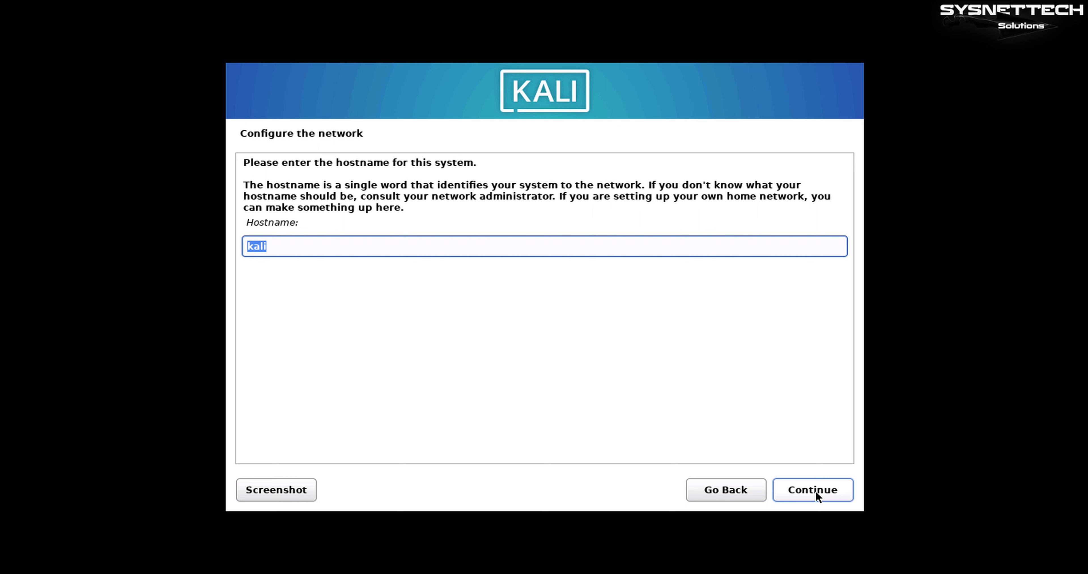
# Keep kali as the system's hostname and leave the domain name empty
pyautogui.click(697, 247)
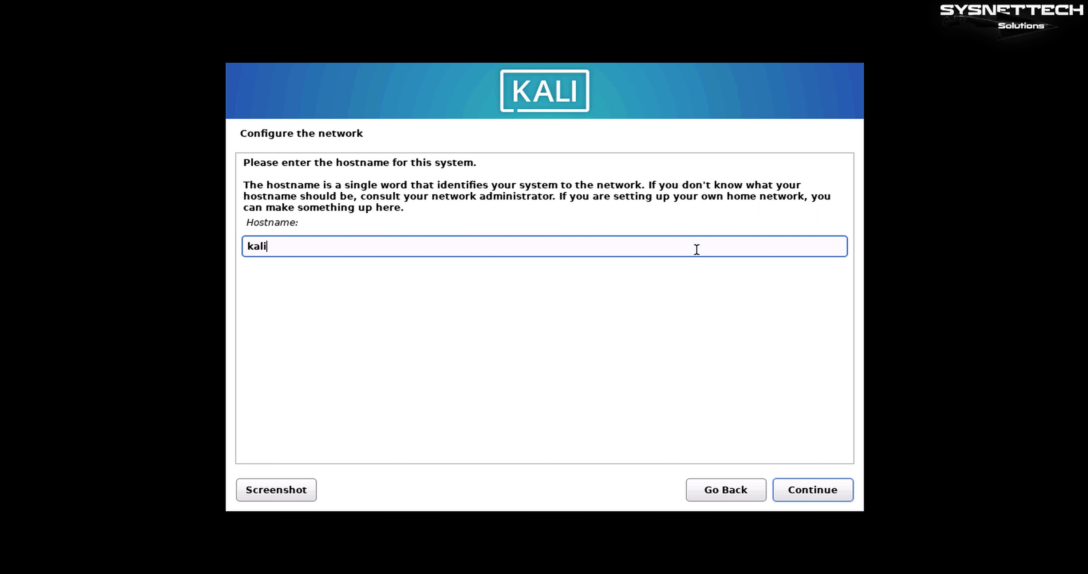
pyautogui.click(802, 487)
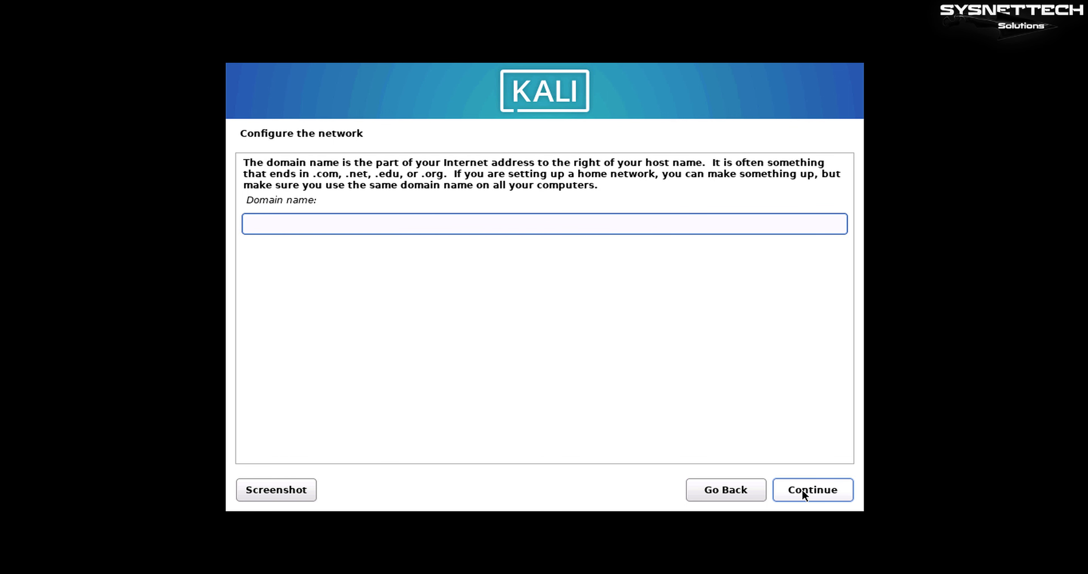
pyautogui.click(804, 492)
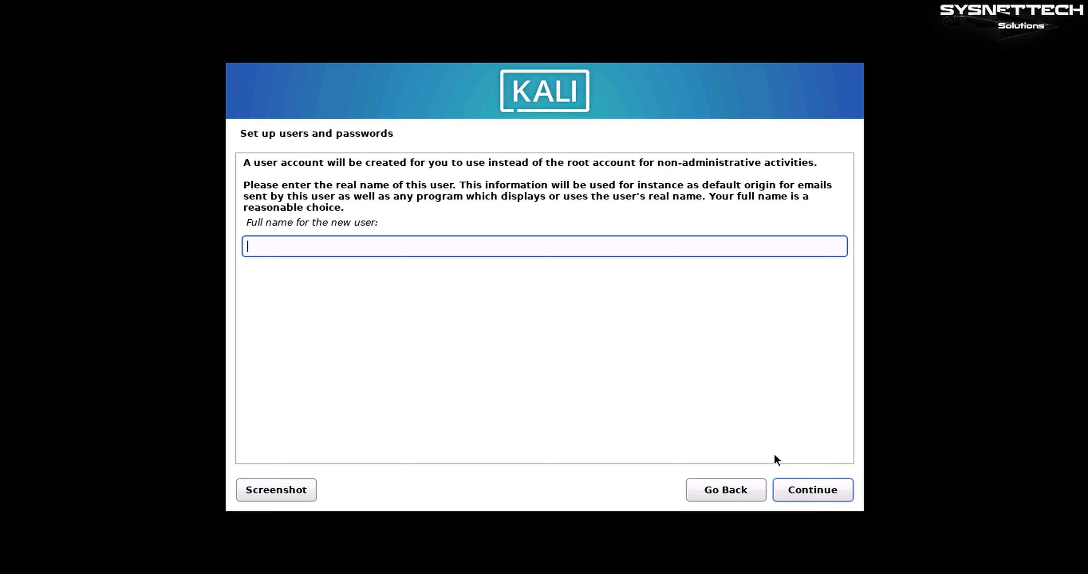
# Enter SNT as the new user's full name and accept snt as the account username
pyautogui.write('SNT')
pyautogui.click(813, 490)
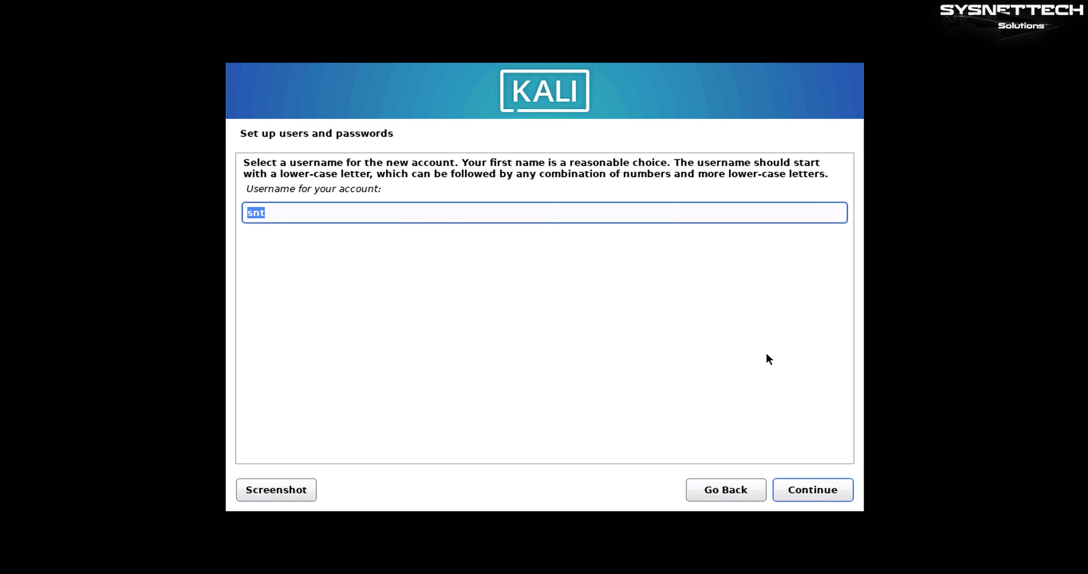
pyautogui.click(728, 222)
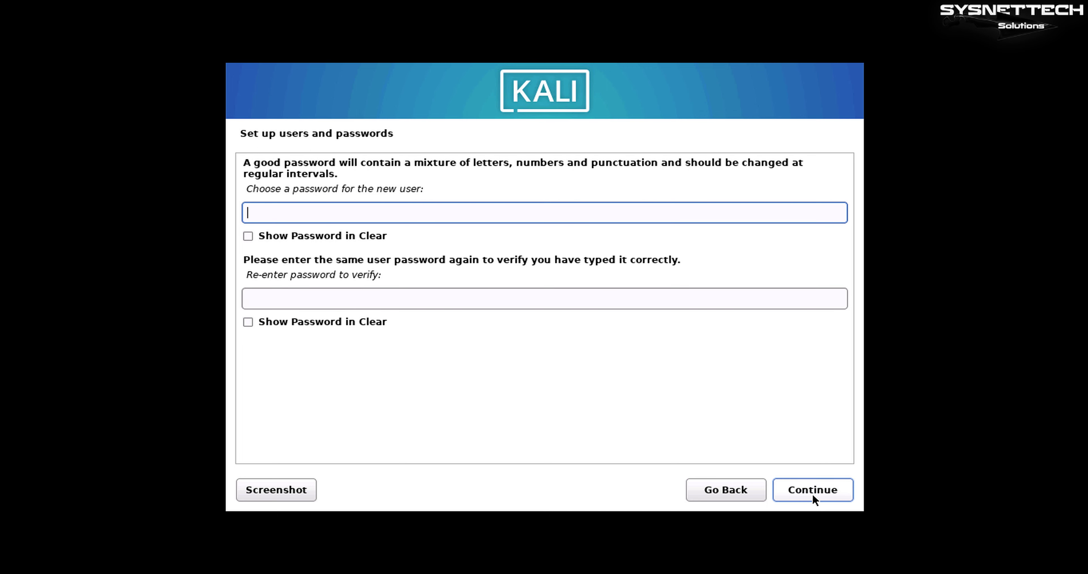
# Enter the new user's password, repeat it for verification and submit it
pyautogui.write('******')
pyautogui.click(567, 301)
pyautogui.write('******')
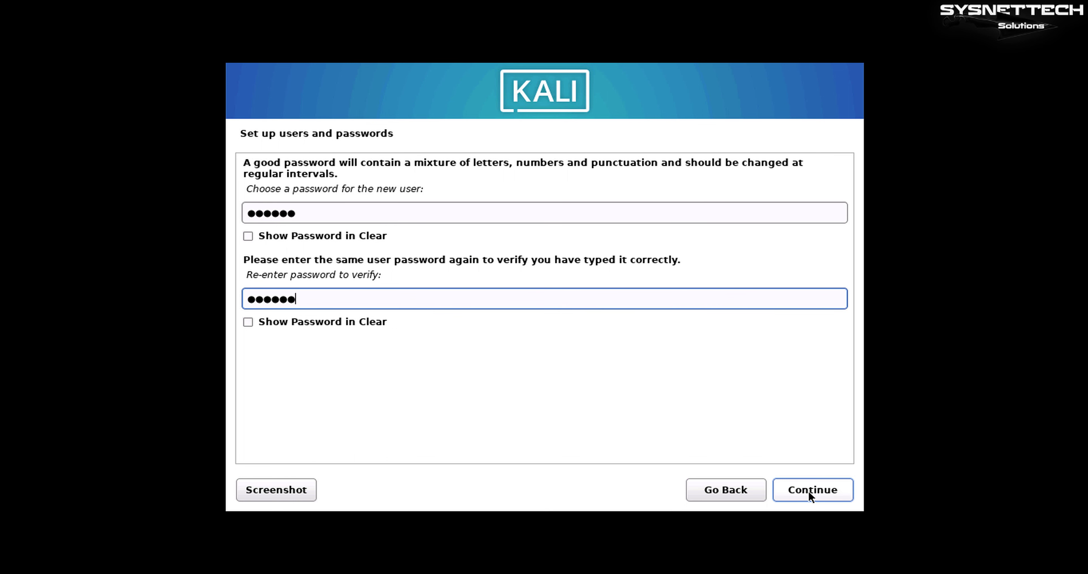
pyautogui.click(812, 493)
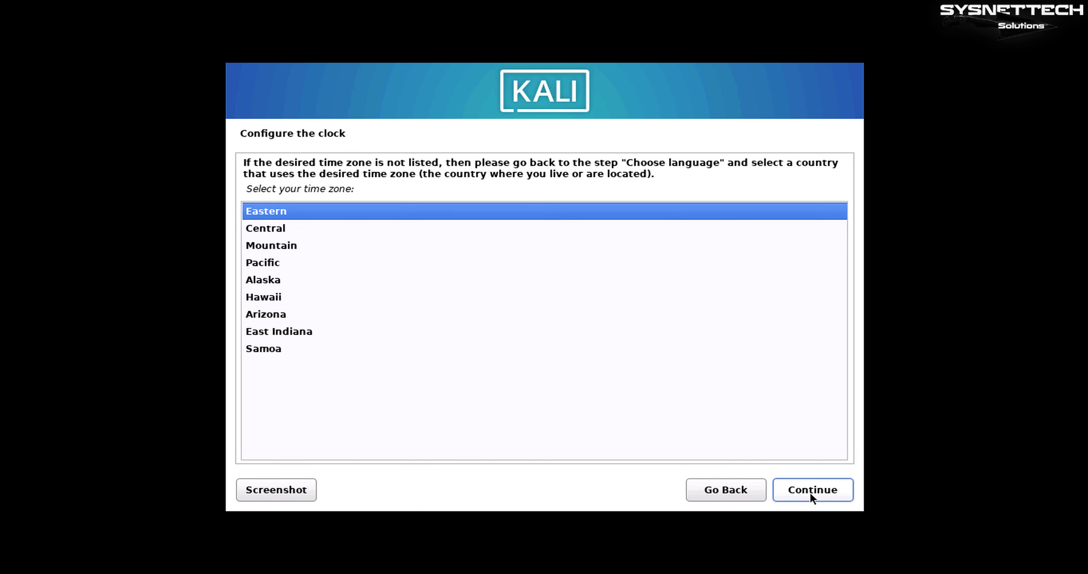
# Accept the Eastern time zone and choose the "Guided - use entire disk" partitioning method
pyautogui.click(811, 493)
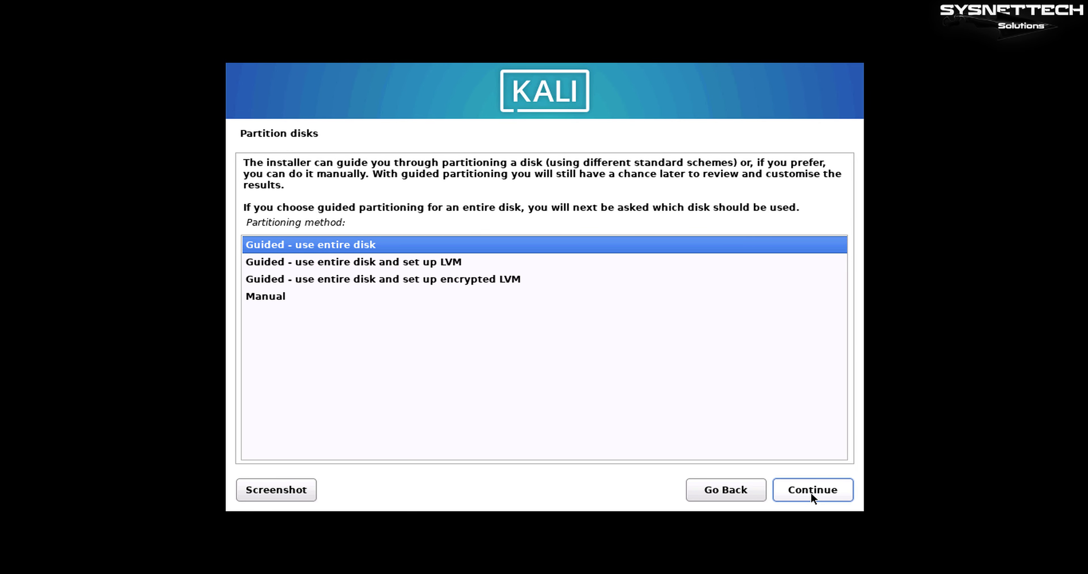
pyautogui.click(812, 491)
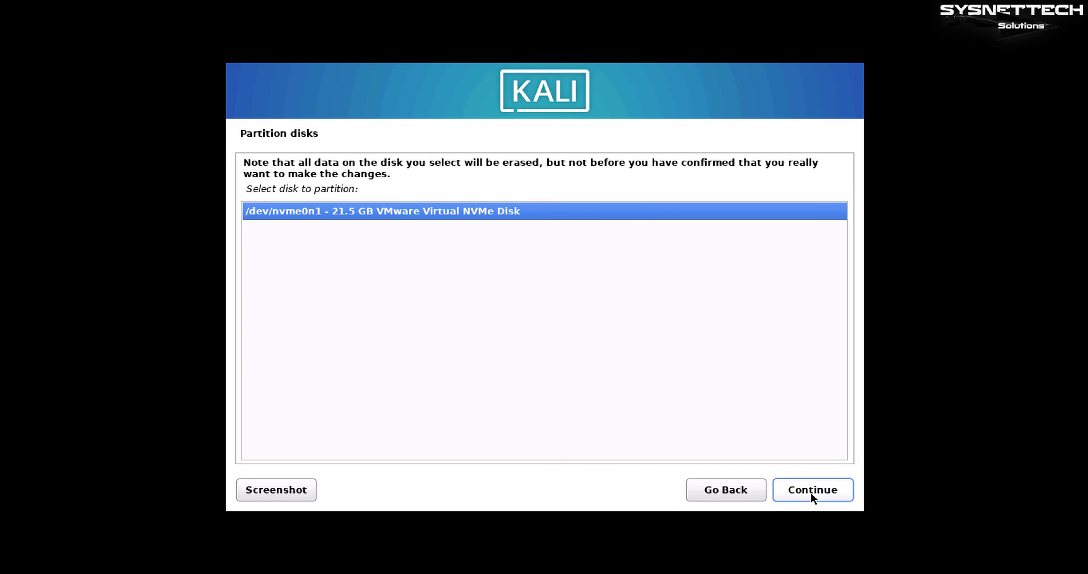